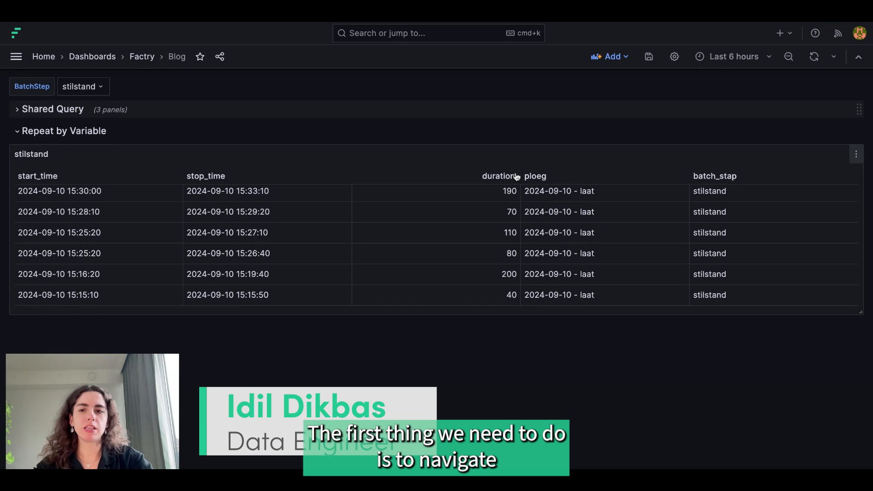
# - Open the BatchStep variable from the dashboard settings and review its name and data source
pyautogui.click(673, 57)
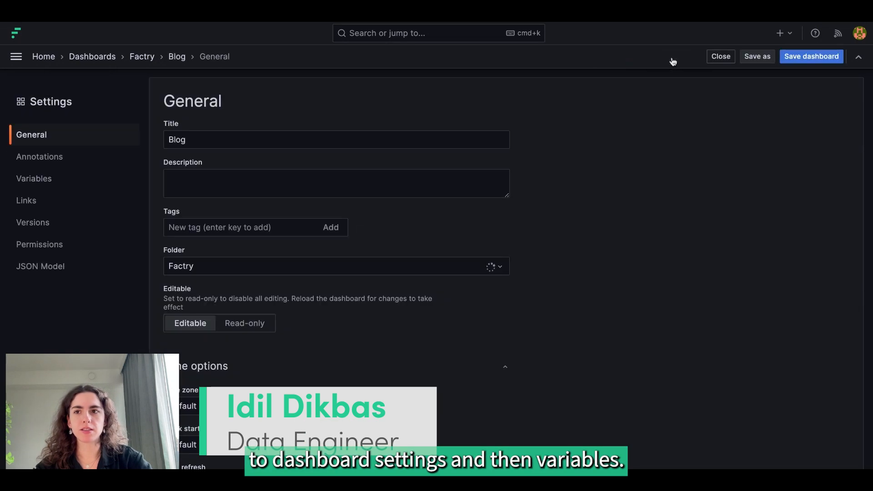
pyautogui.click(48, 182)
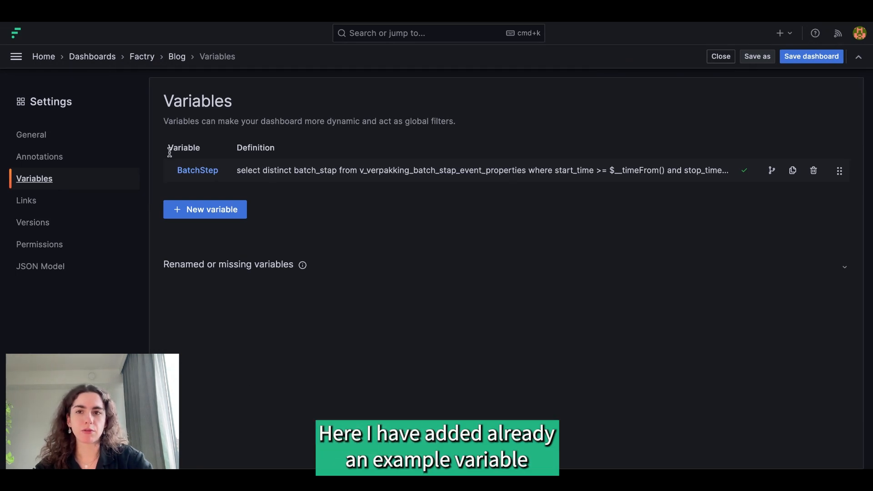
pyautogui.click(194, 175)
pyautogui.scroll(-2, 333, 198)
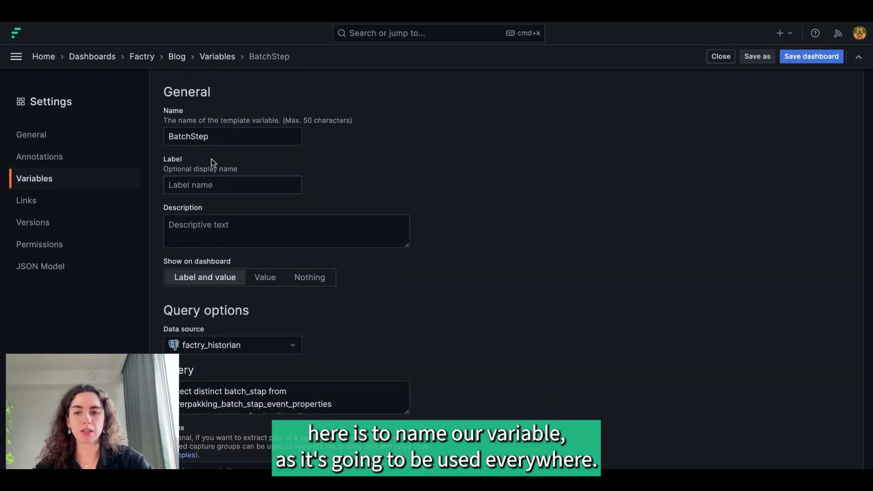
pyautogui.scroll(-5, 518, 273)
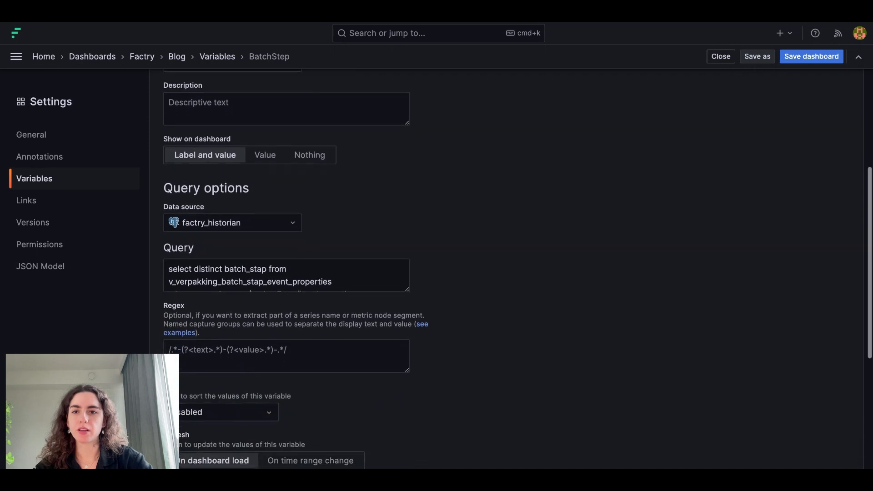
pyautogui.scroll(-1, 230, 117)
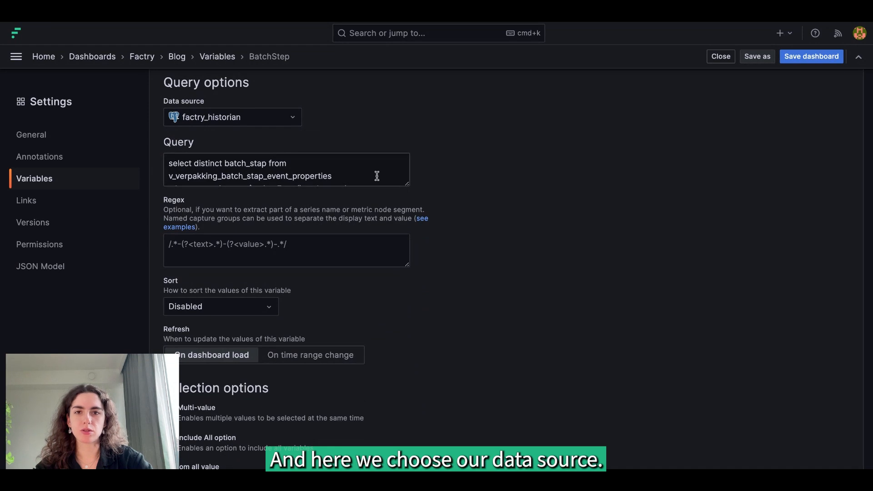
# - Enlarge the BatchStep variable's query box and examine the time range condition in the query
pyautogui.moveTo(407, 185); pyautogui.dragTo(428, 237)
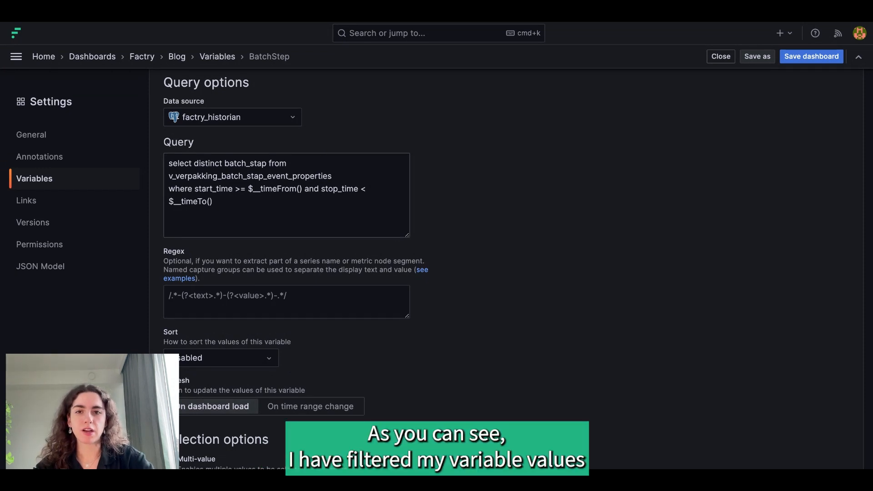
pyautogui.moveTo(193, 188); pyautogui.dragTo(214, 197)
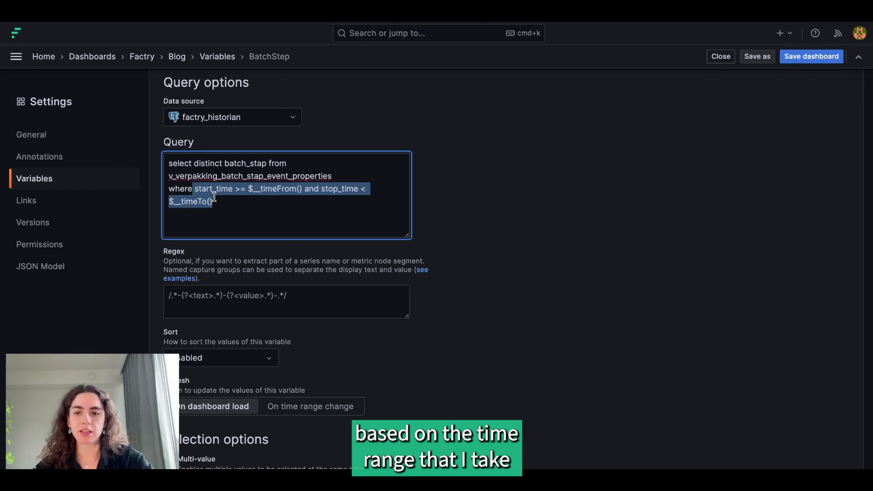
pyautogui.click(503, 234)
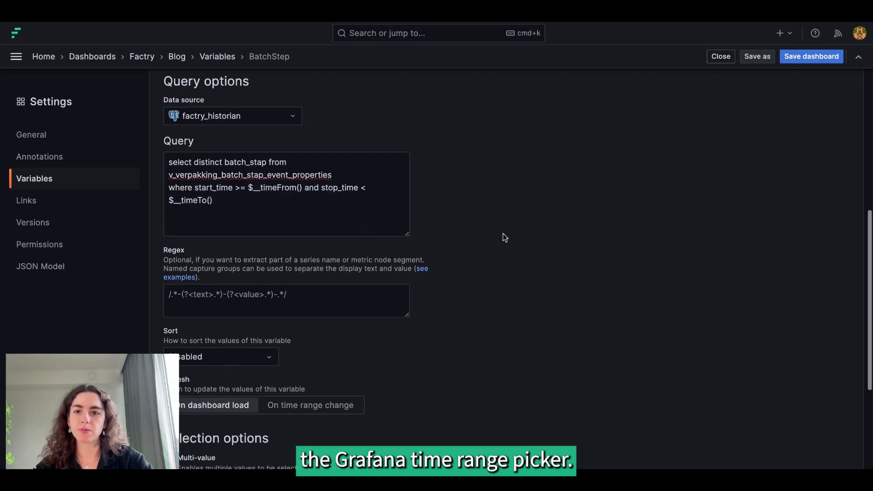
# - Review the BatchStep variable's selection options, apply the variable and close the dashboard settings
pyautogui.scroll(-1, 503, 233)
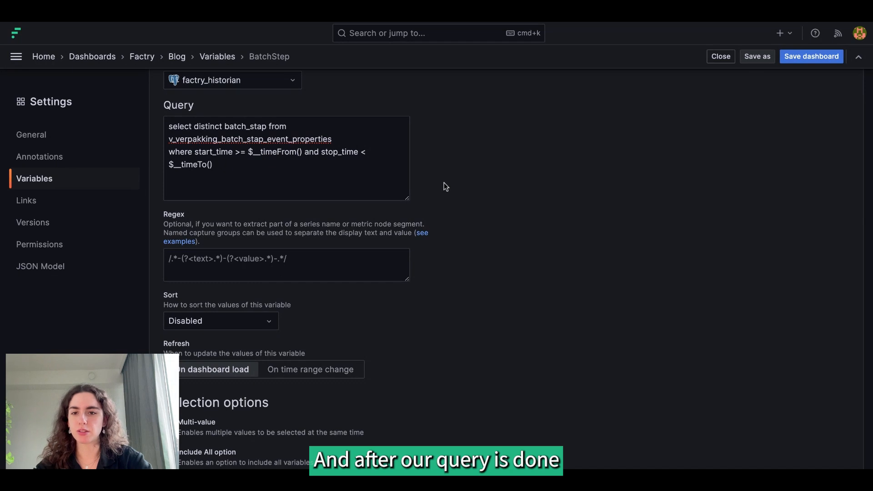
pyautogui.scroll(-3, 444, 182)
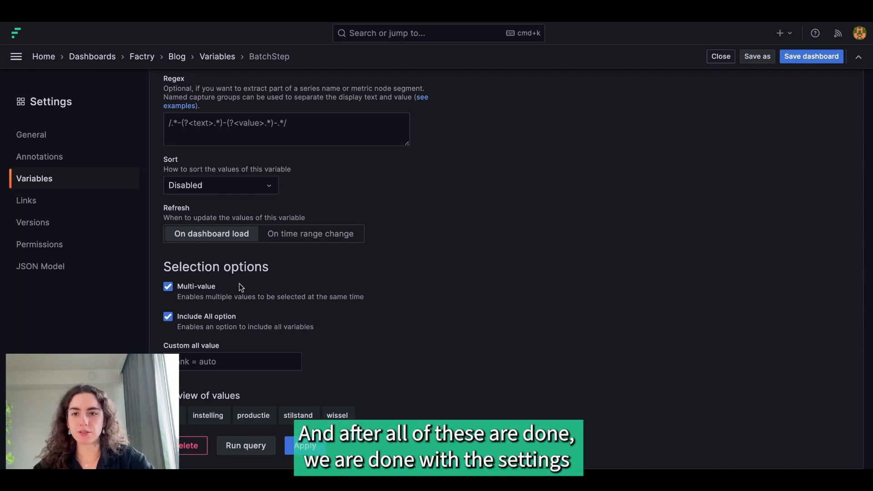
pyautogui.click(294, 447)
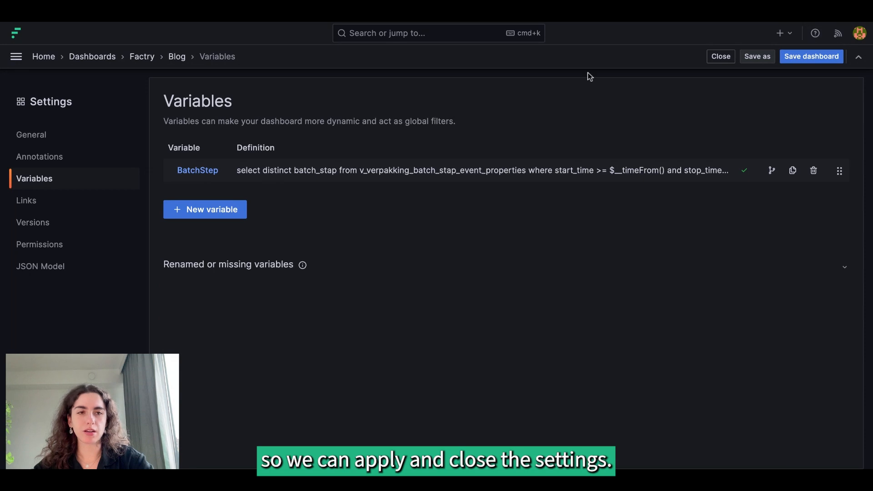
pyautogui.click(733, 57)
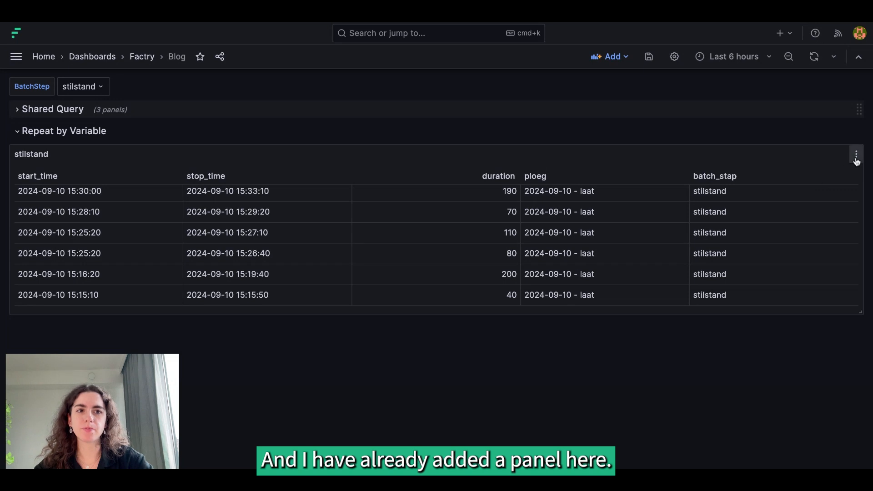
# - Open the stilstand table panel for editing, enlarge the query area and examine the batch_stap condition in the SQL query
pyautogui.click(856, 157)
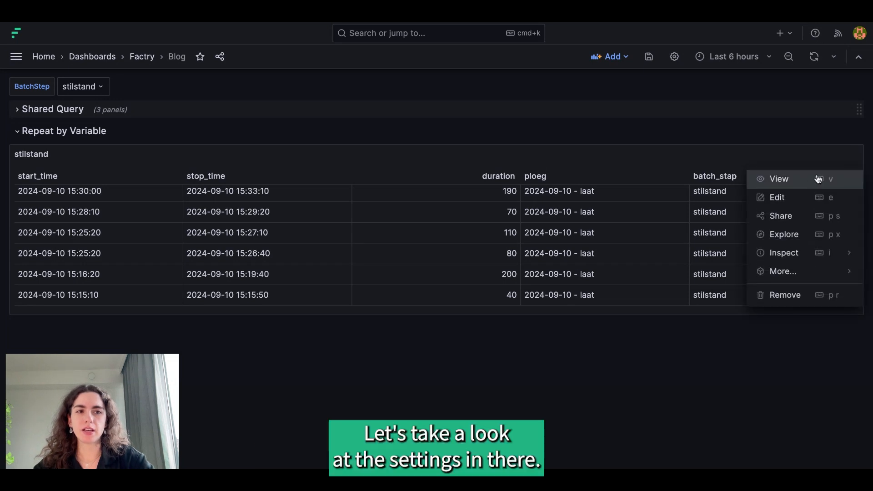
pyautogui.click(788, 200)
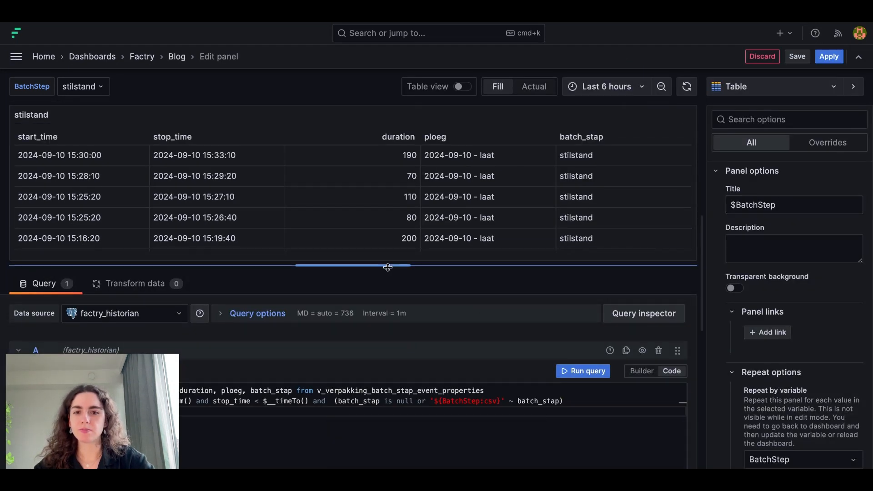
pyautogui.moveTo(387, 267); pyautogui.dragTo(388, 186)
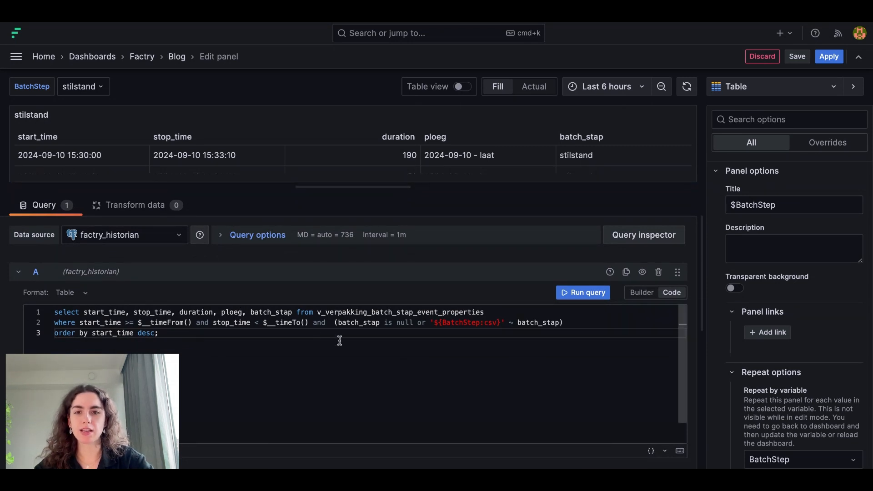
pyautogui.click(335, 324)
pyautogui.moveTo(335, 325); pyautogui.dragTo(576, 325)
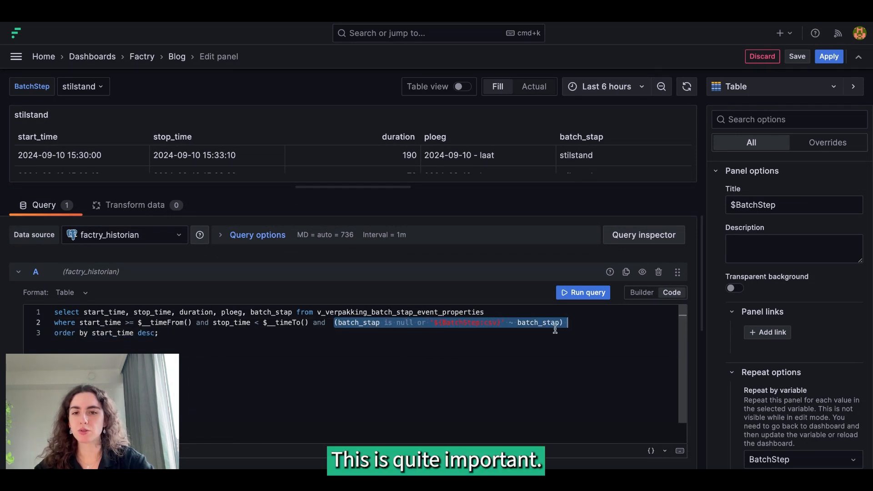
pyautogui.click(567, 325)
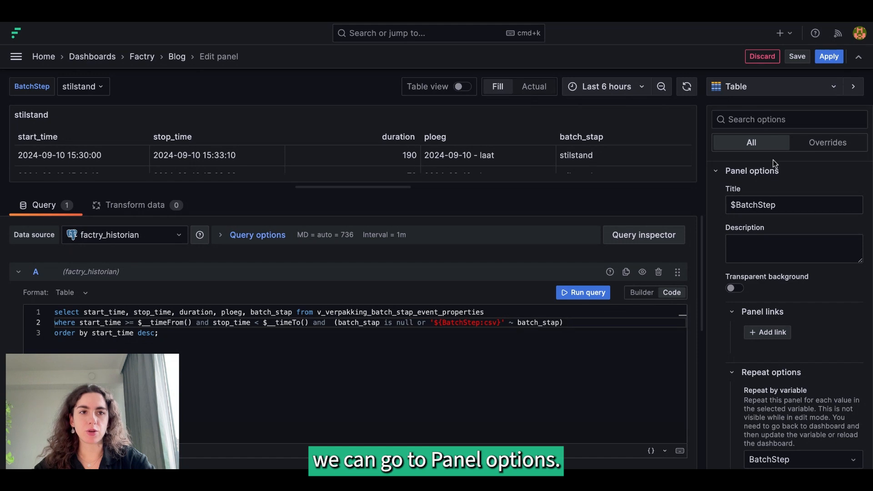
# - Check the panel's $BatchStep title and set the panel to repeat by the BatchStep variable
pyautogui.click(784, 203)
pyautogui.moveTo(784, 203)
pyautogui.mouseDown()
pyautogui.moveTo(748, 206)
pyautogui.moveTo(776, 206)
pyautogui.mouseUp()
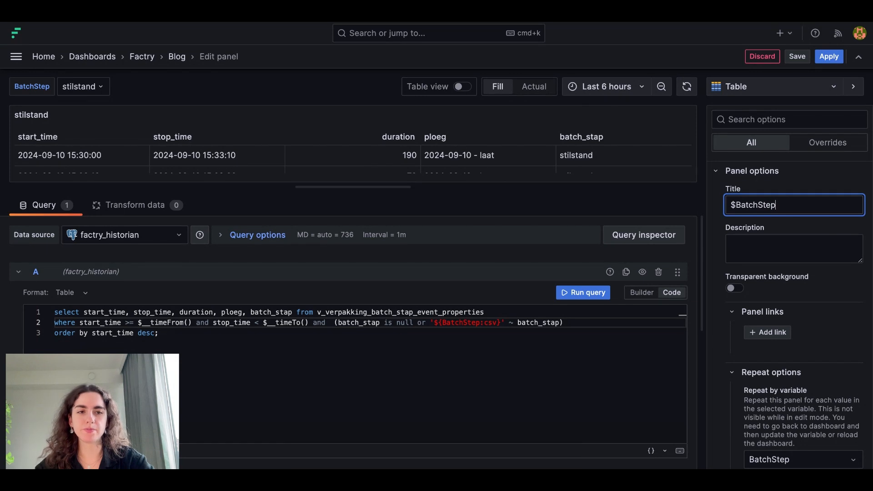
pyautogui.scroll(-3, 794, 314)
pyautogui.scroll(-1, 794, 314)
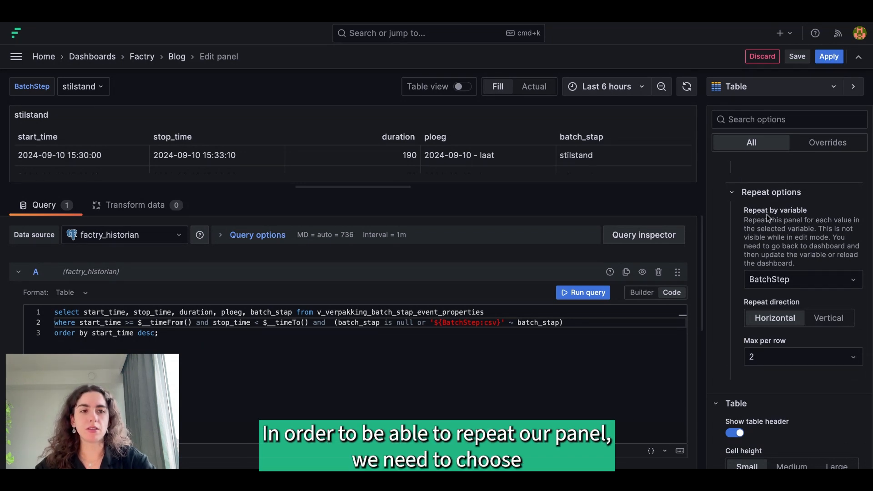
pyautogui.click(763, 284)
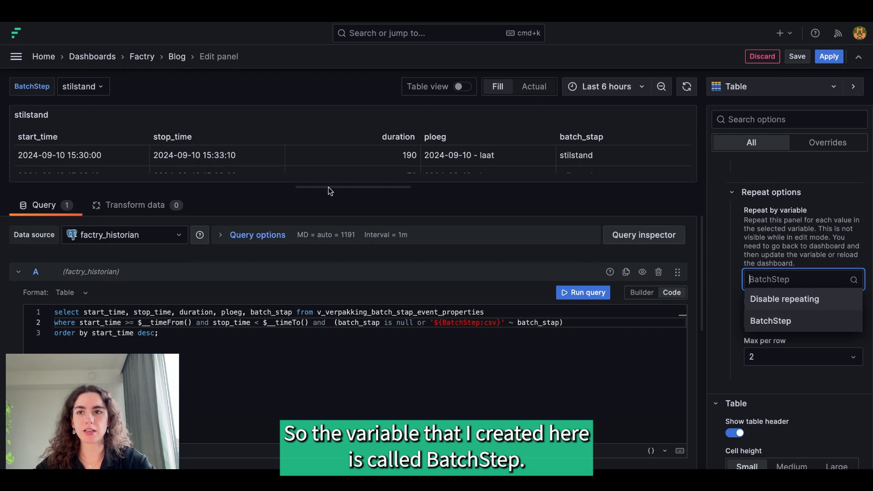
pyautogui.click(772, 321)
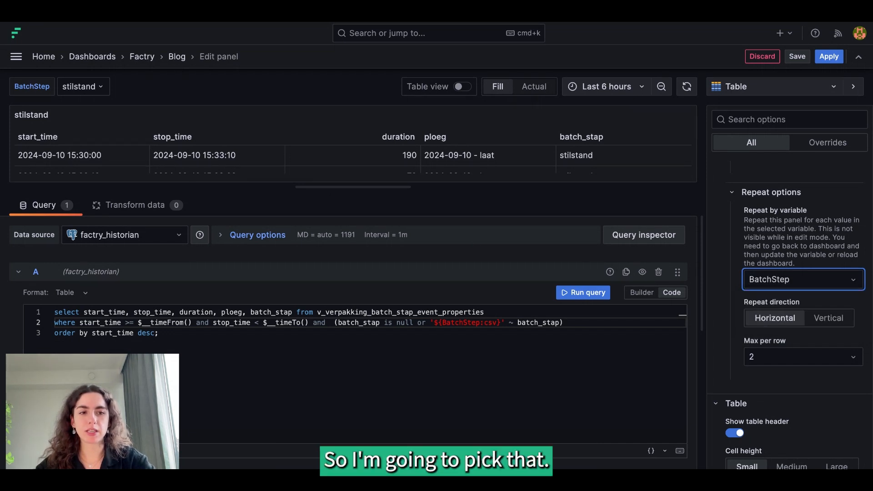
# - Switch the panel's repeat direction to Vertical and back to Horizontal, and apply the panel changes
pyautogui.scroll(-1, 774, 323)
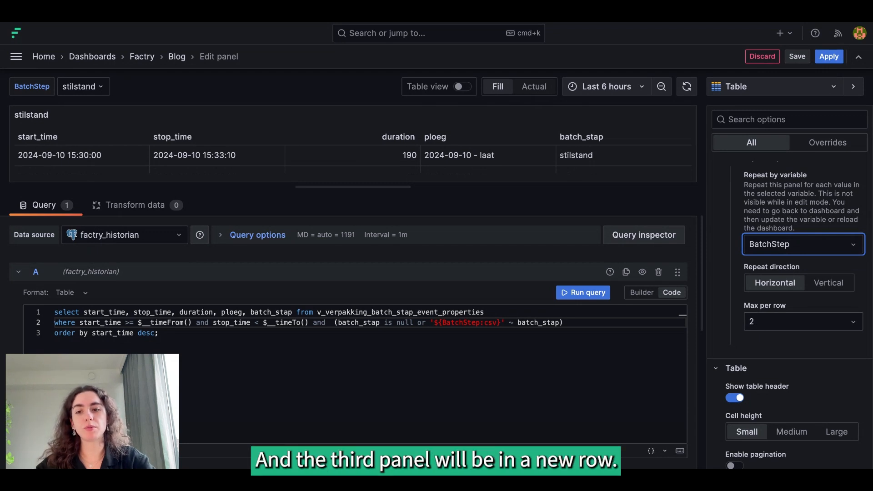
pyautogui.click(833, 283)
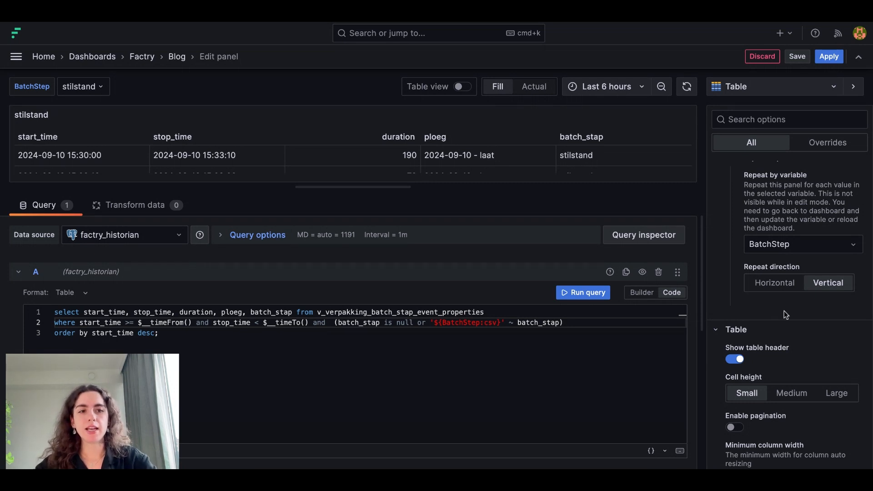
pyautogui.click(774, 285)
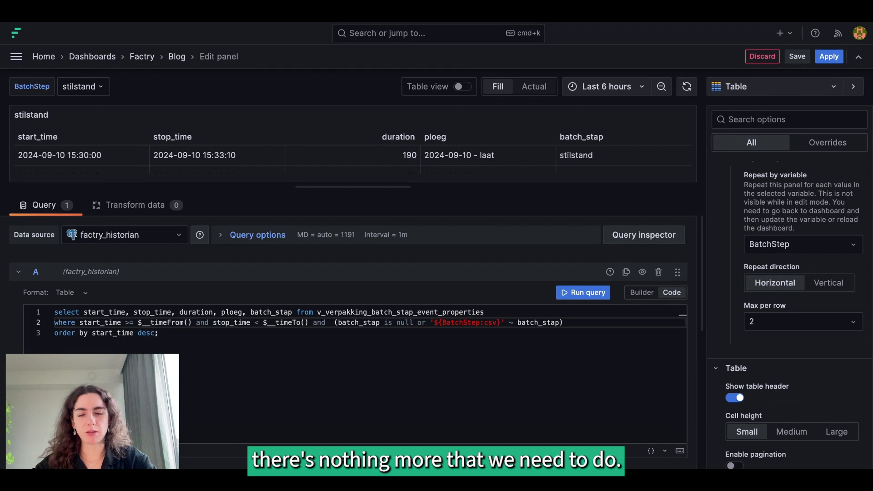
pyautogui.scroll(-1, 790, 315)
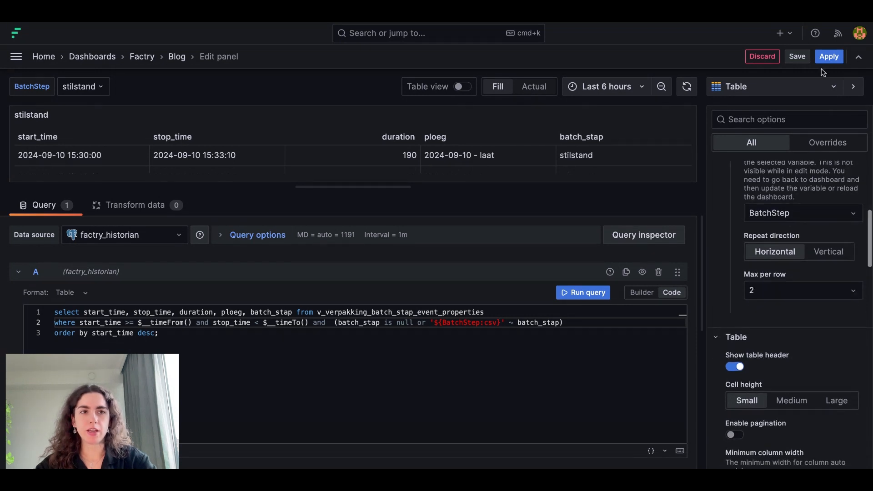
pyautogui.click(829, 58)
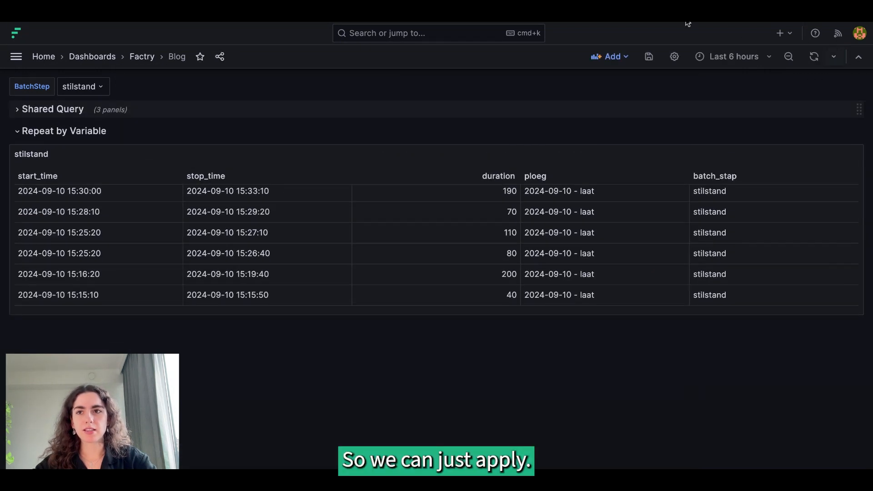
# - Add productie and instelling to the selected BatchStep values on the dashboard and view the repeated panels
pyautogui.click(86, 88)
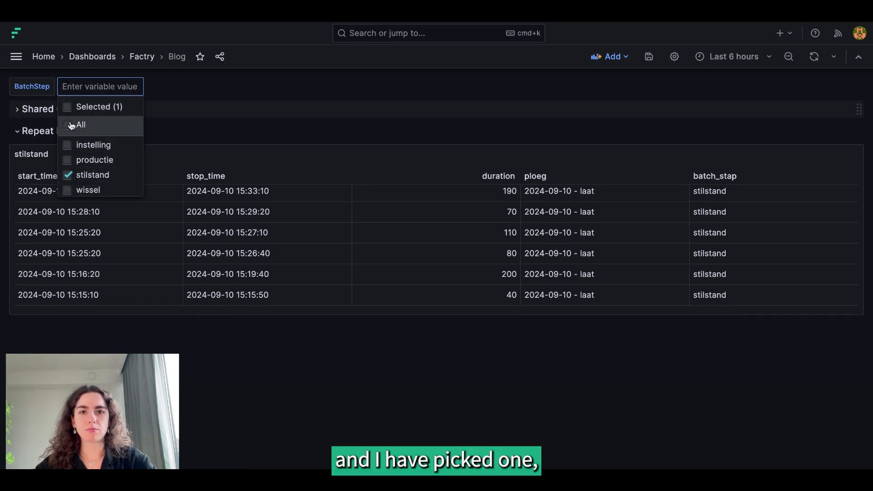
pyautogui.click(92, 163)
pyautogui.click(100, 145)
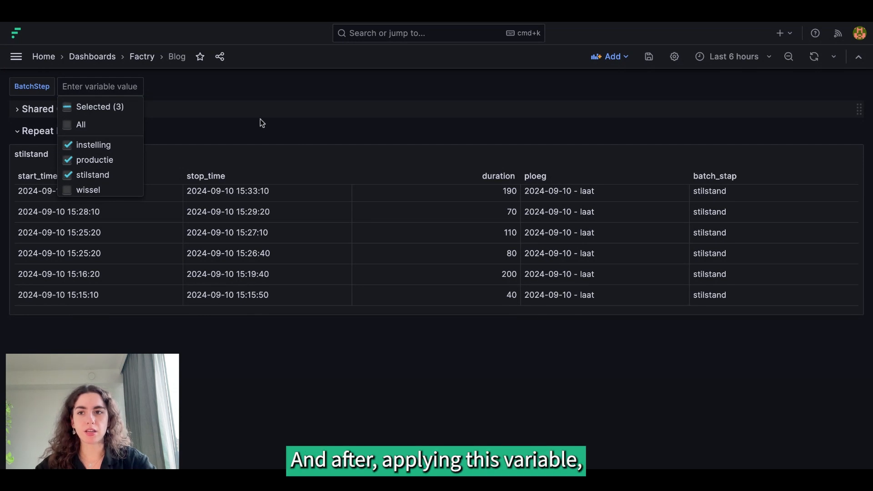
pyautogui.press('Escape')
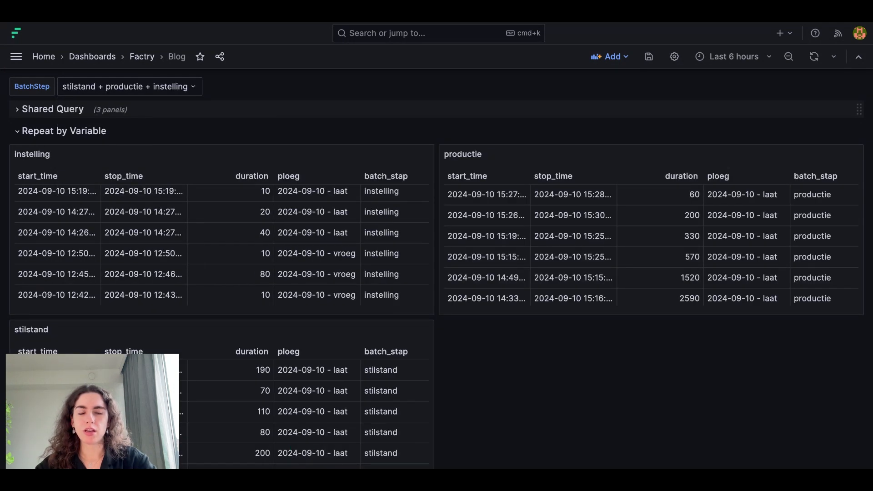
pyautogui.scroll(-1, 287, 142)
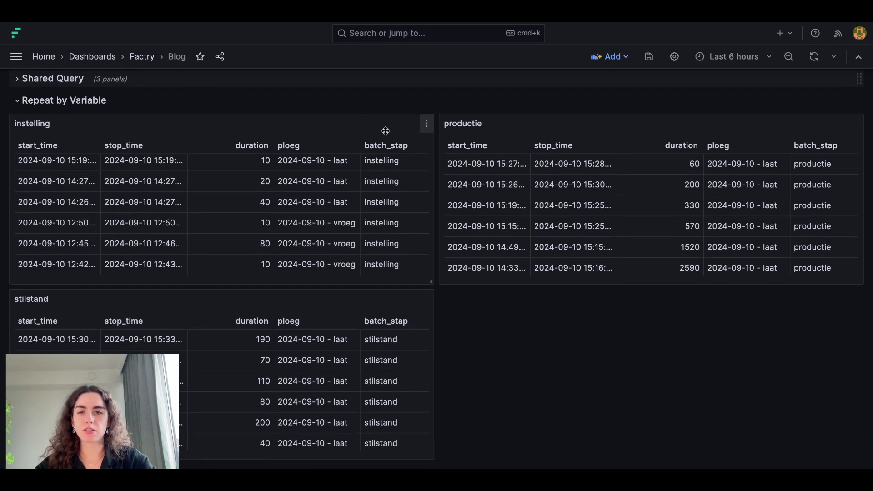
pyautogui.scroll(1, 122, 110)
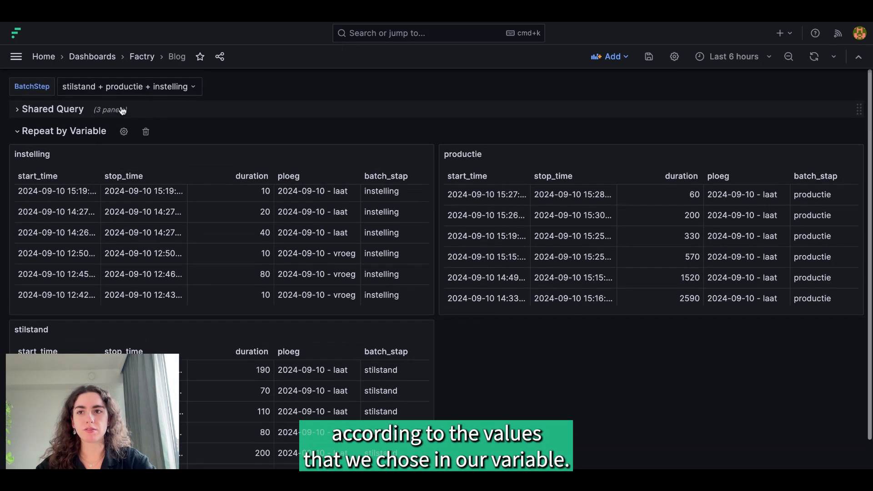
# - Set the BatchStep variable to All and view the panels repeated for every value
pyautogui.click(94, 88)
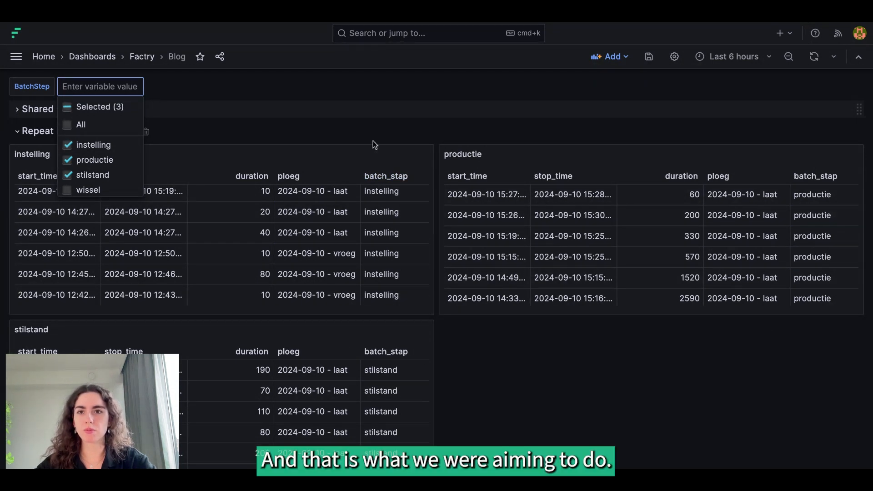
pyautogui.click(81, 131)
pyautogui.click(255, 132)
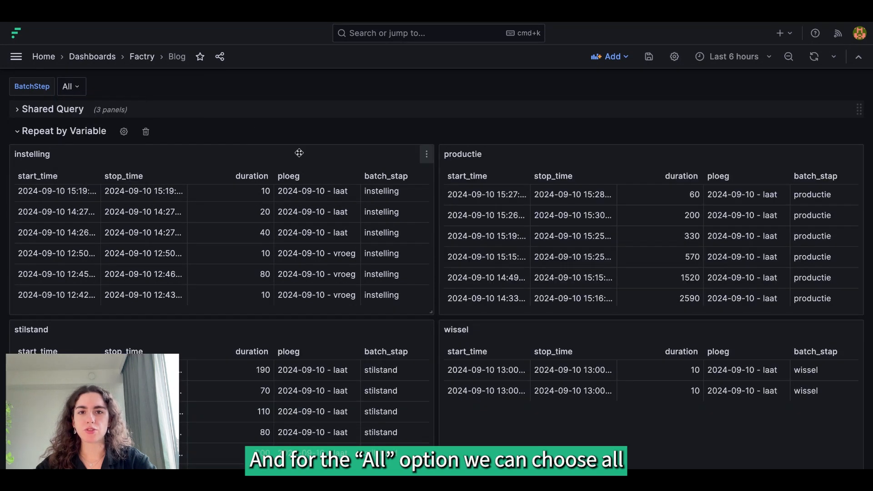
pyautogui.scroll(-1, 299, 153)
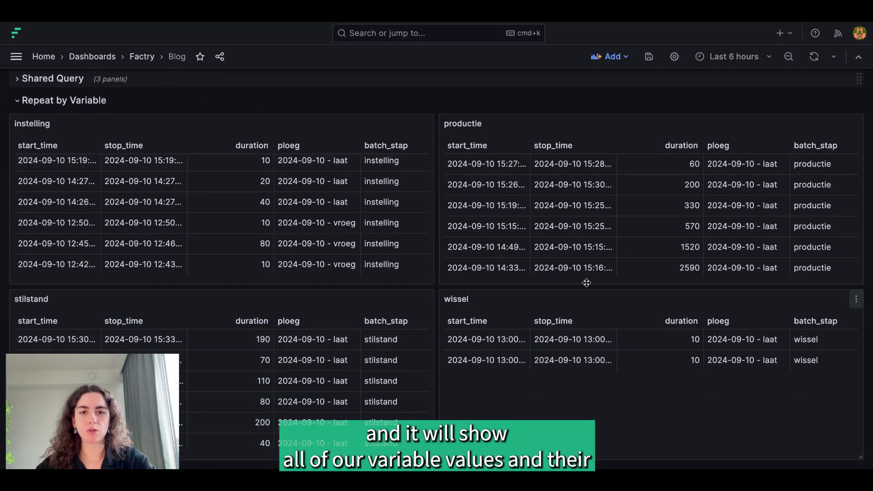